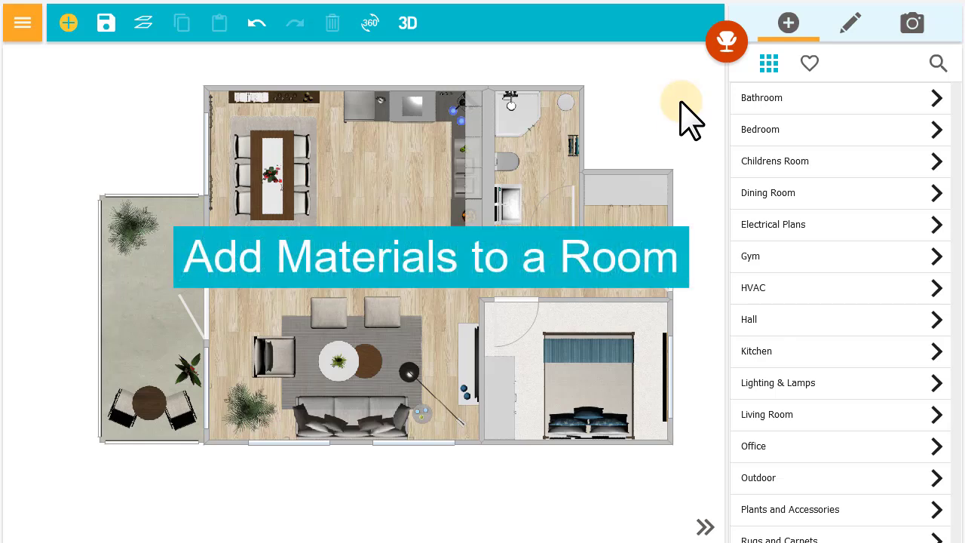
Switch the orange add menu to Materials to list the material categories.
click(725, 54)
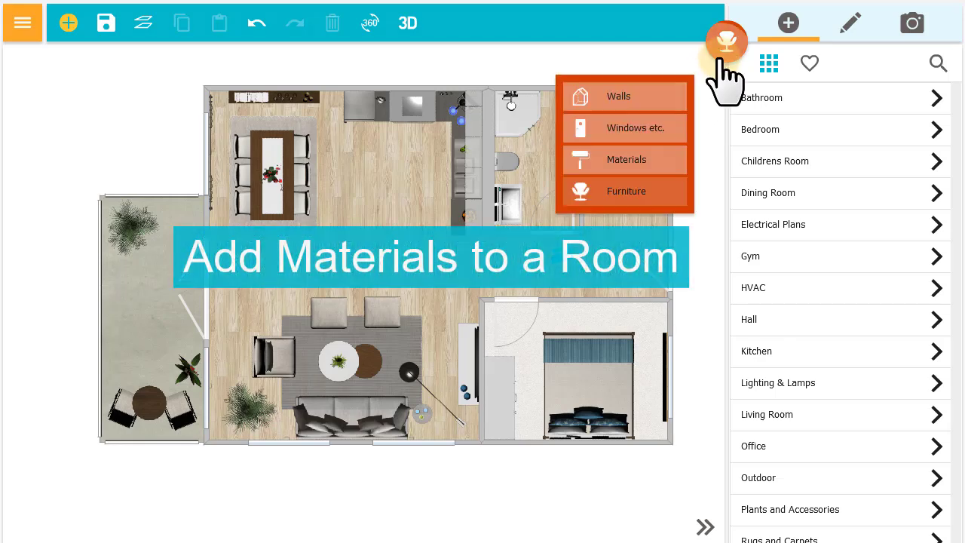
click(681, 159)
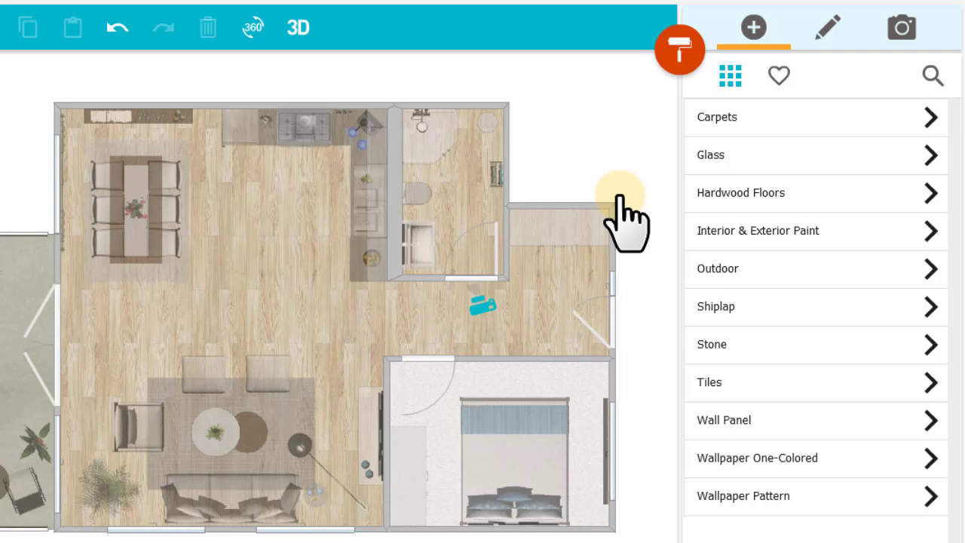
Apply the blue square tile from Tiles to both the bathroom's walls and floor.
click(688, 384)
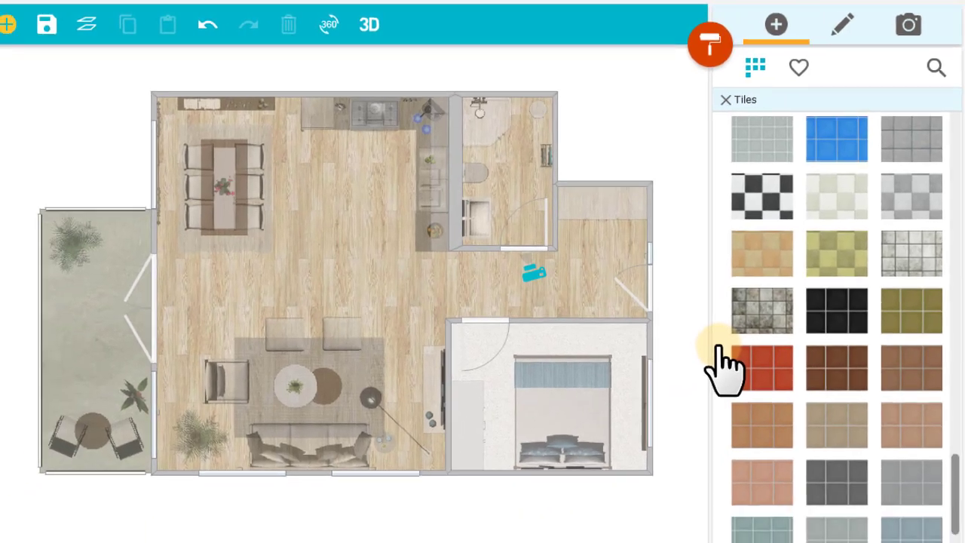
mouse_move(706, 420)
drag(956, 478, 959, 492)
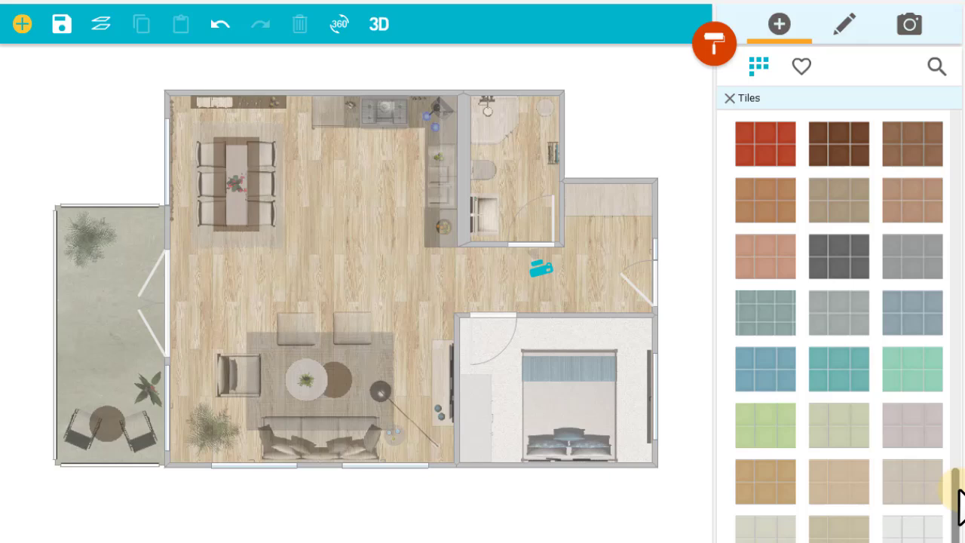
click(761, 373)
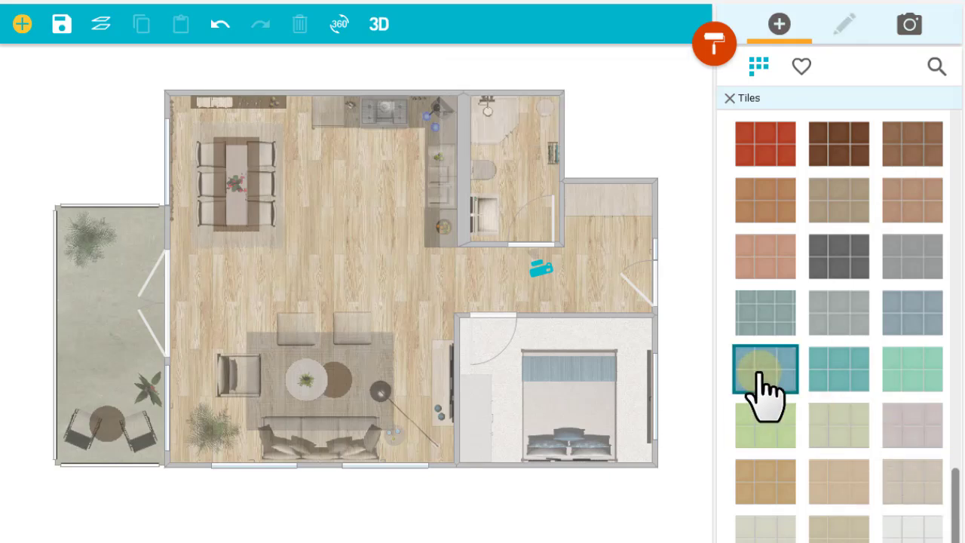
click(532, 161)
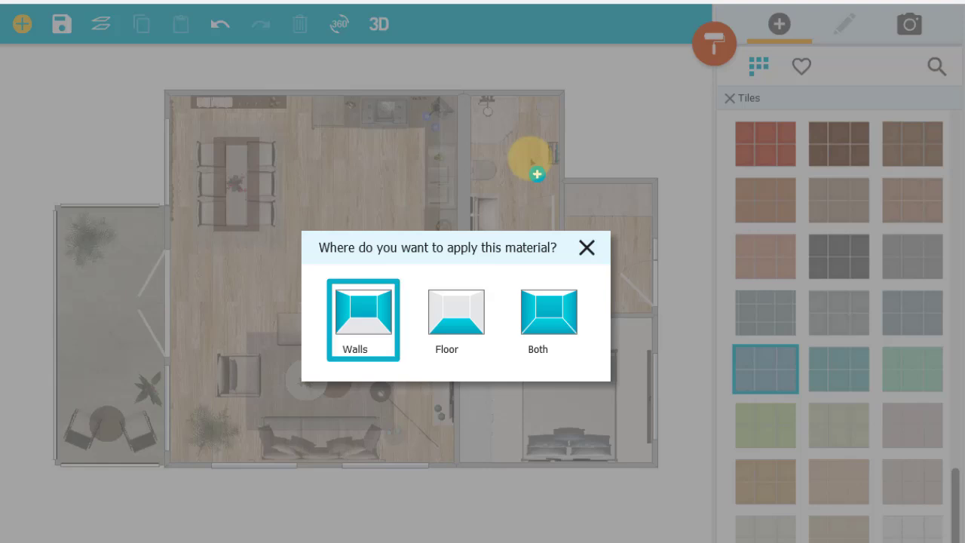
click(549, 321)
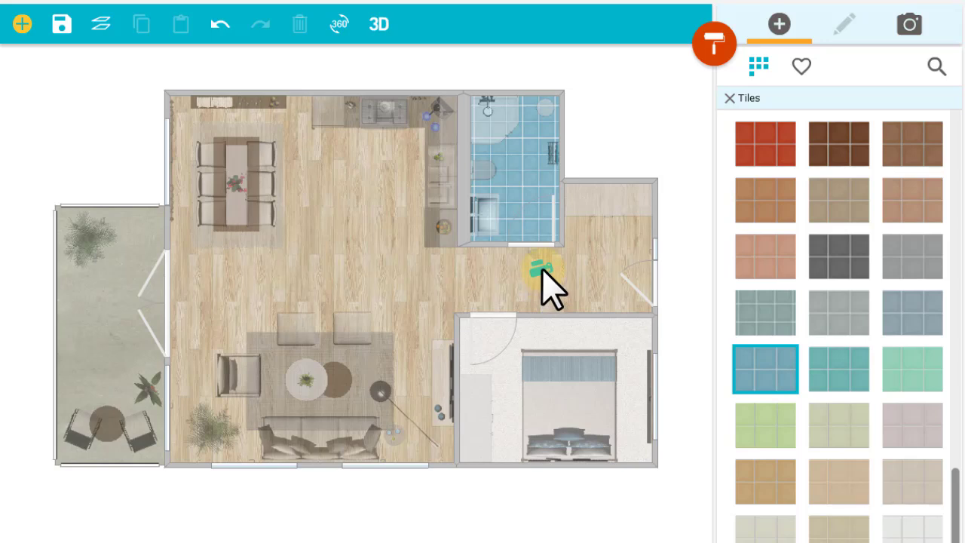
click(543, 273)
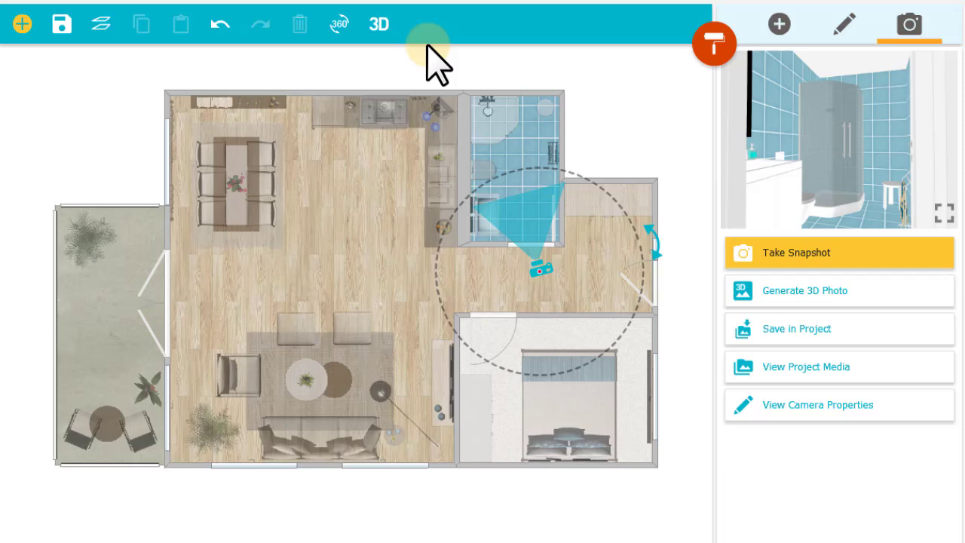
click(380, 25)
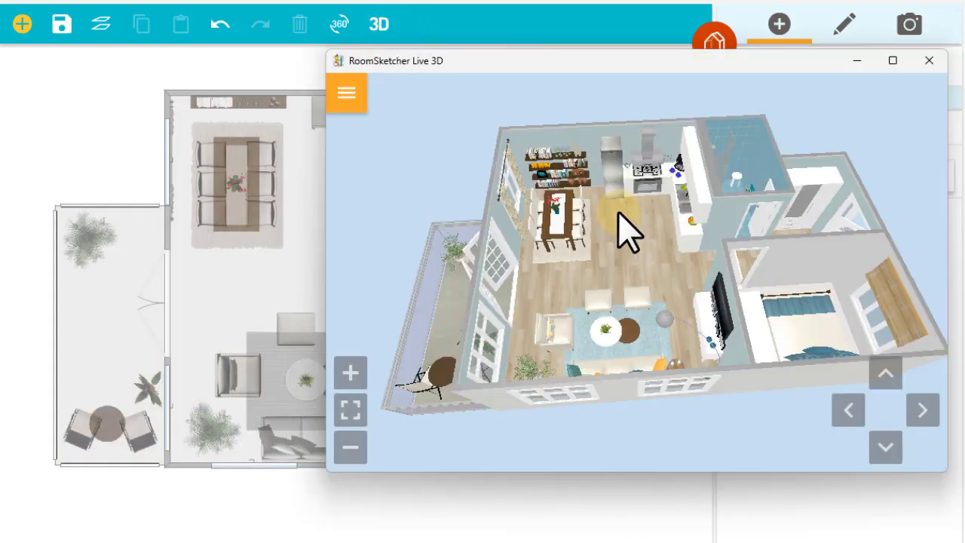
drag(596, 250, 603, 271)
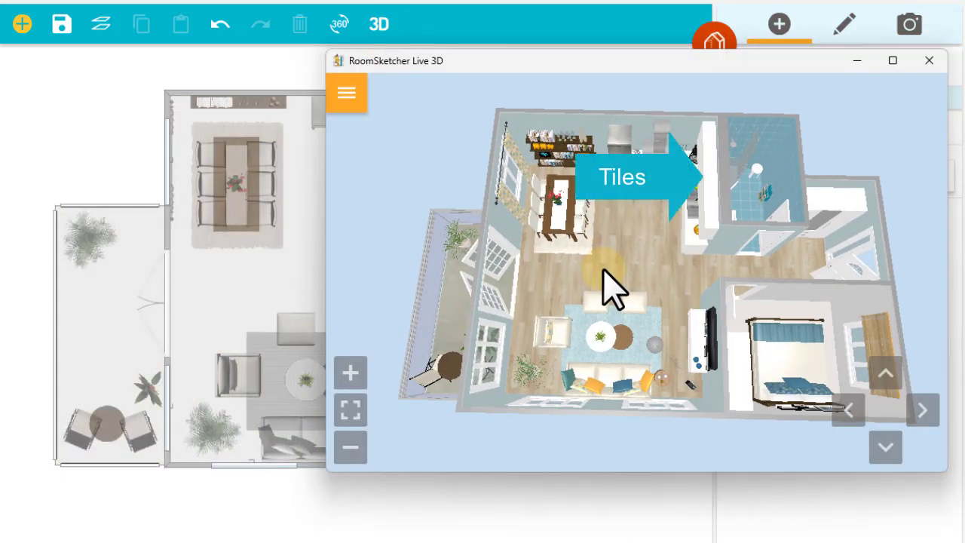
click(928, 60)
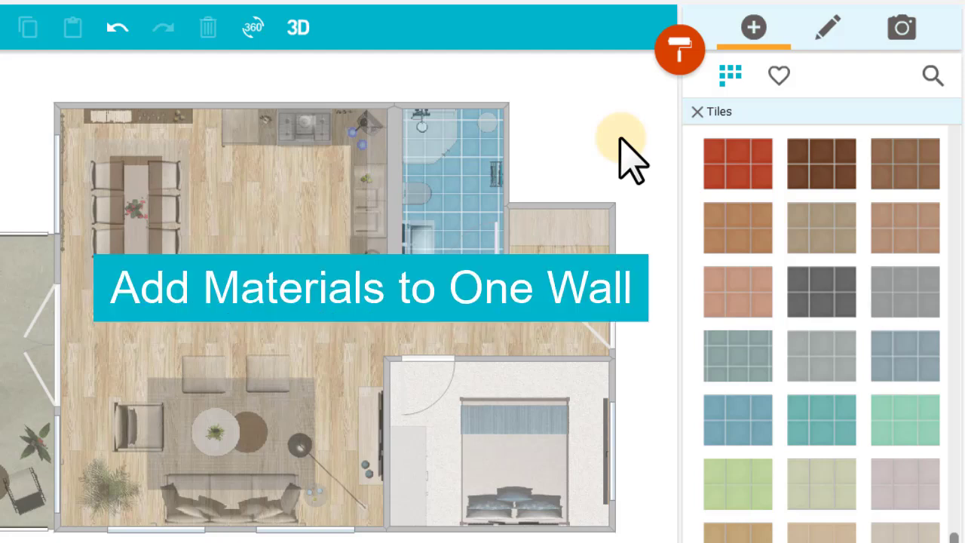
In Walls mode, select the dining area's top wall and bring up its Material Side B chooser.
click(671, 68)
click(623, 110)
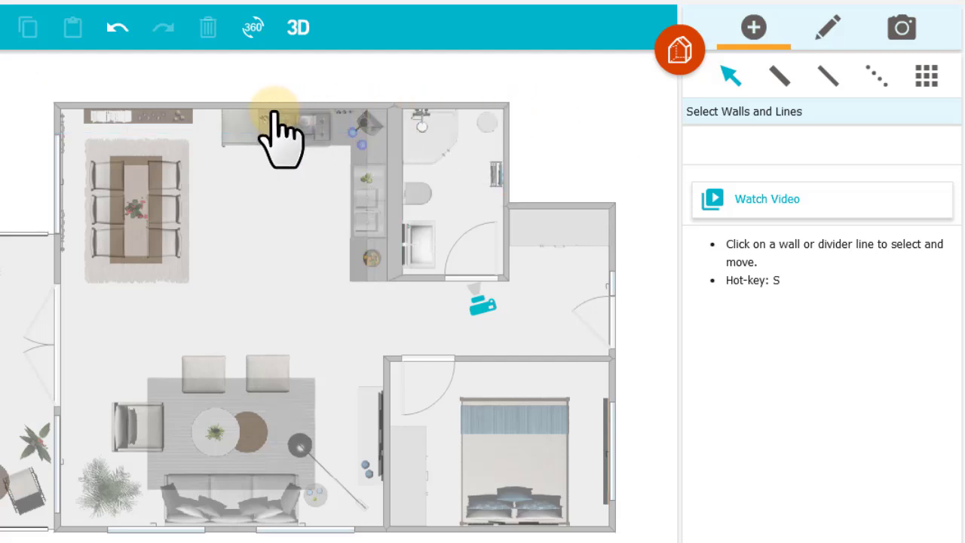
click(279, 109)
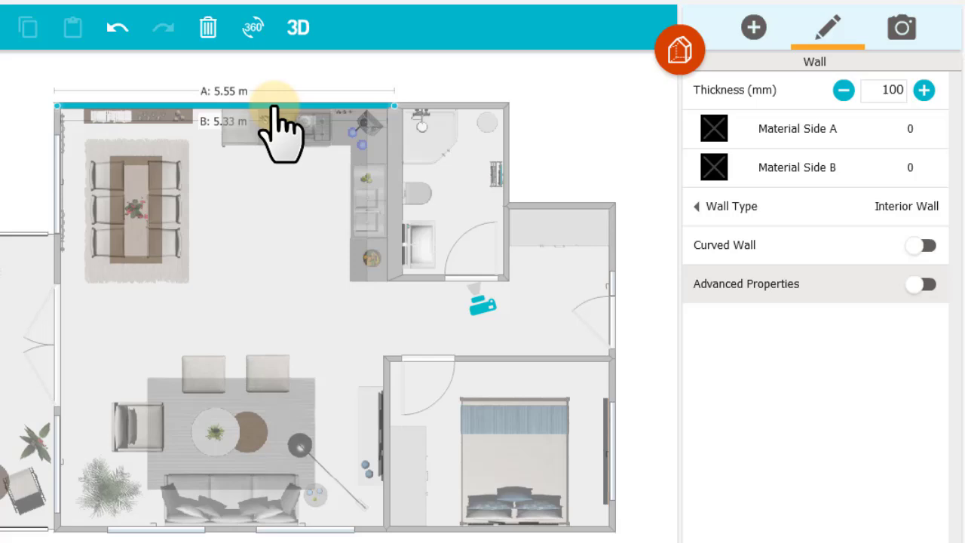
click(688, 165)
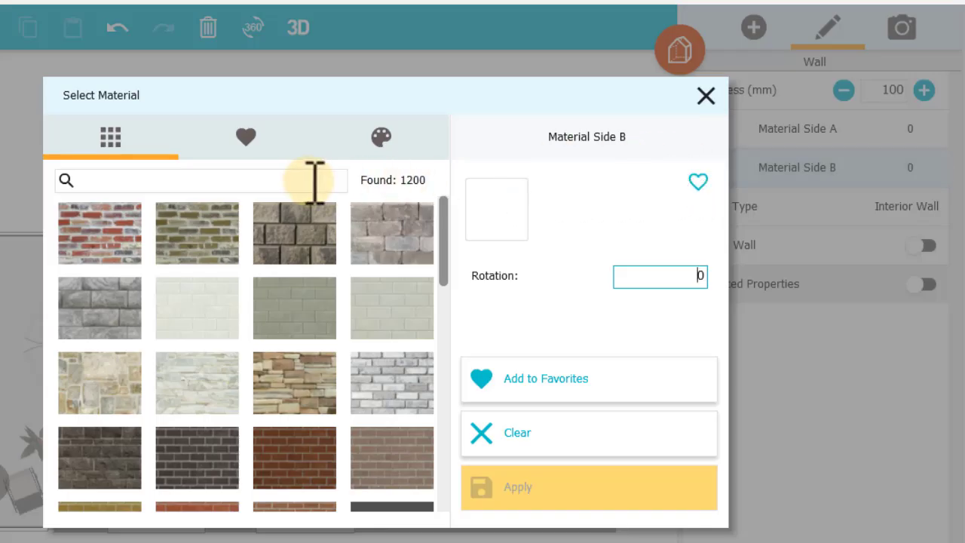
Apply a custom paint colour with HEX 57788B to the top wall's side B.
click(312, 180)
text(paint)
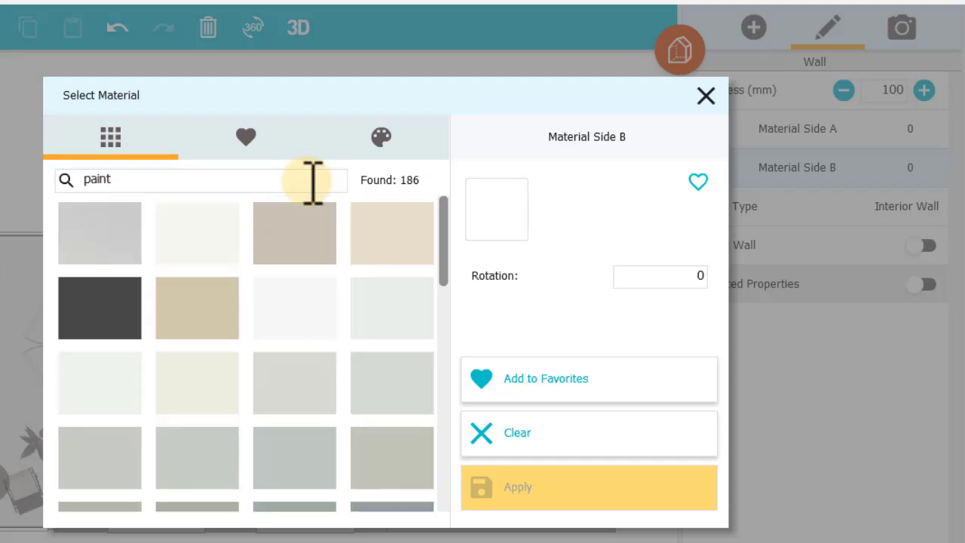
click(421, 141)
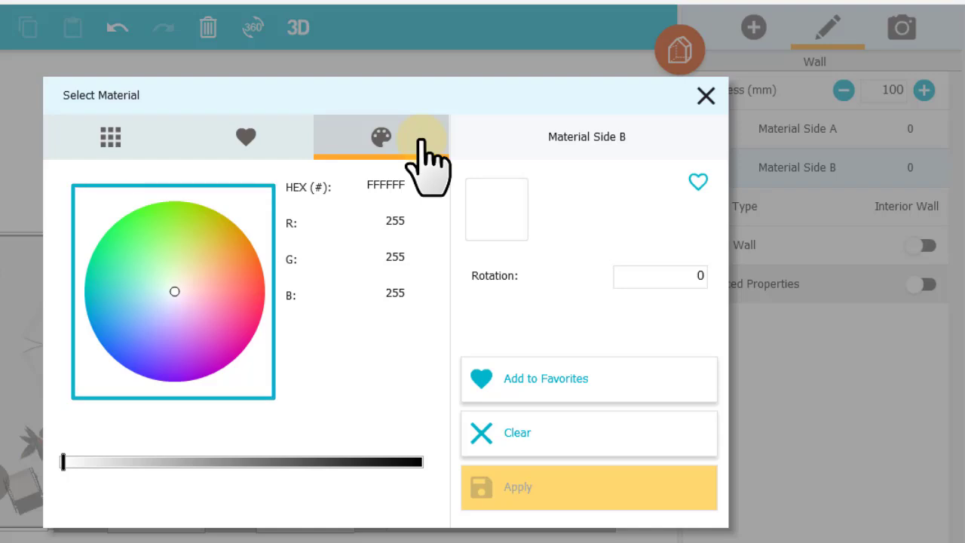
click(422, 185)
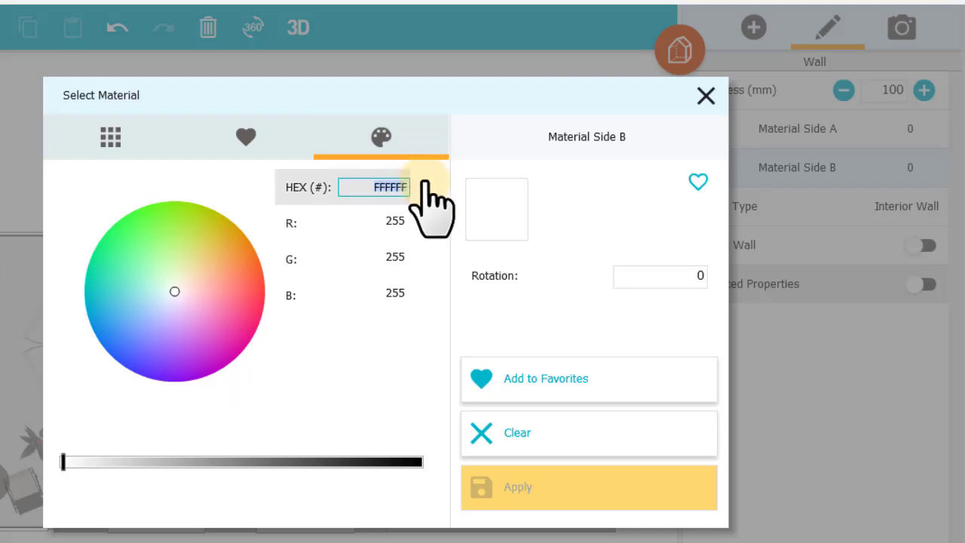
text(57788)
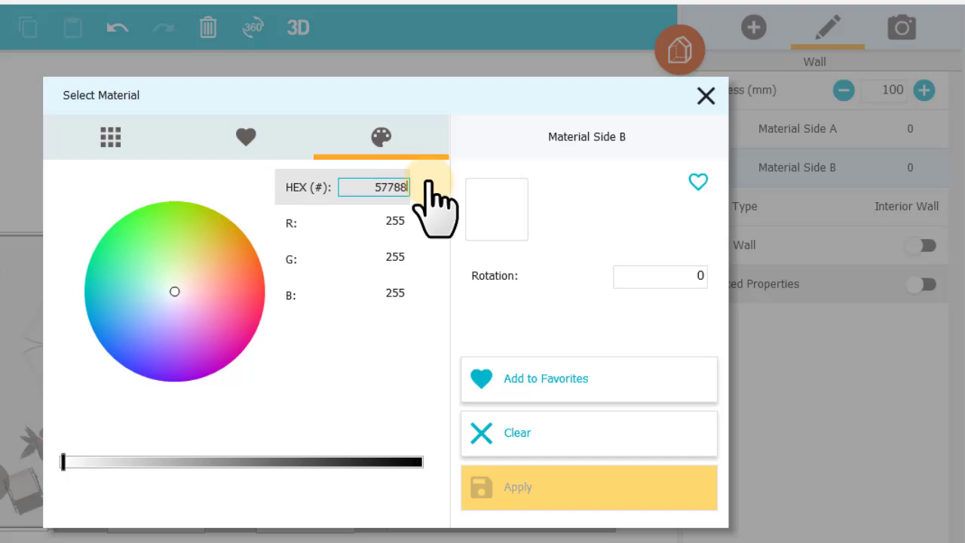
text(B)
key(Return)
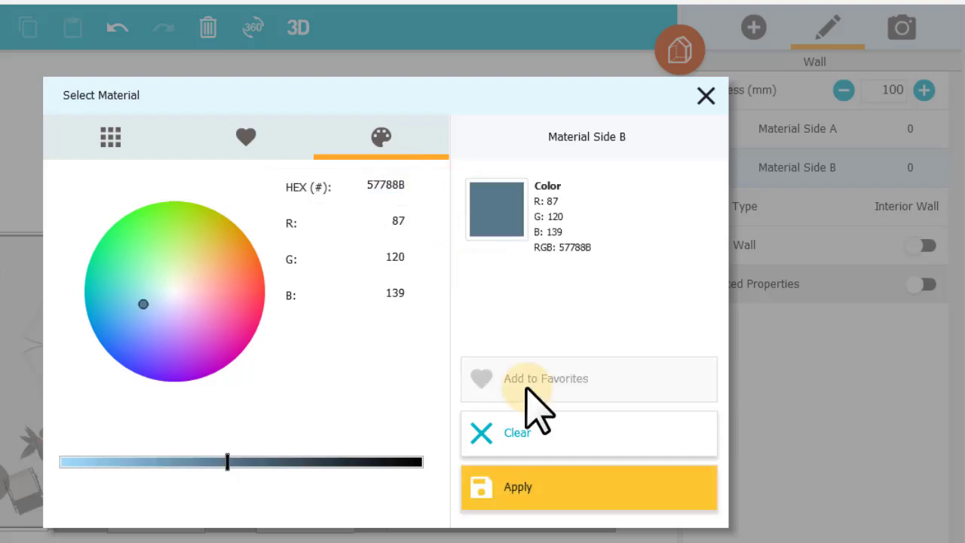
click(580, 488)
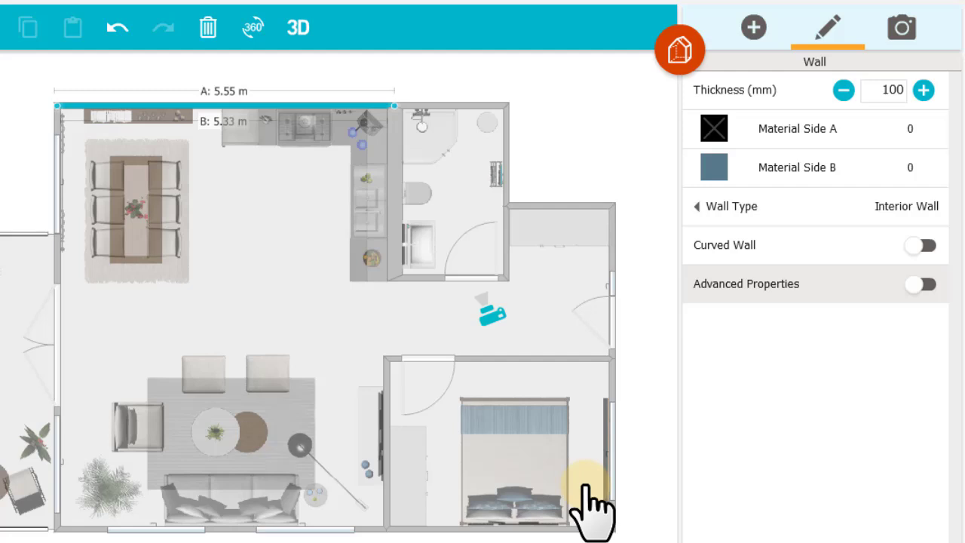
Place the camera in the living area facing the dining wall and view it in Live 3D.
drag(491, 316, 301, 328)
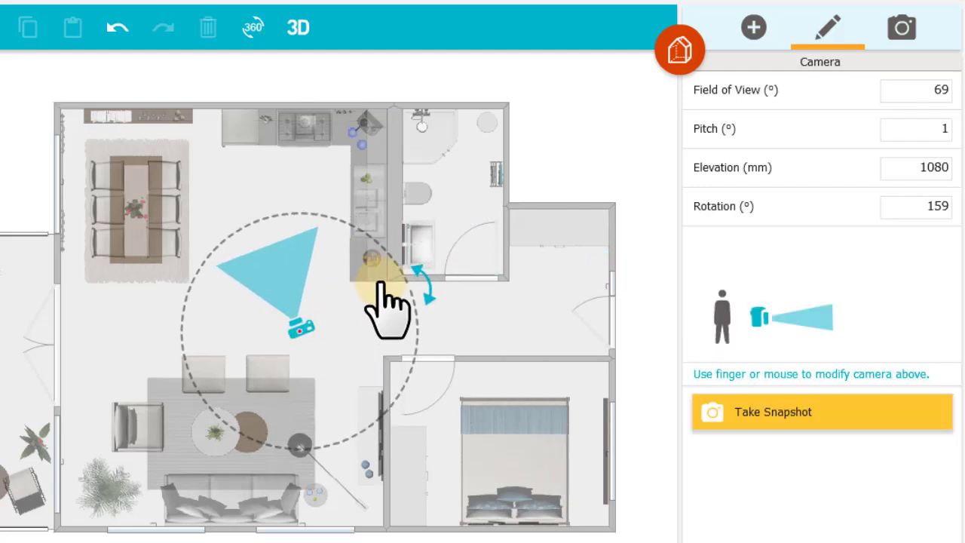
drag(381, 285, 396, 263)
click(302, 325)
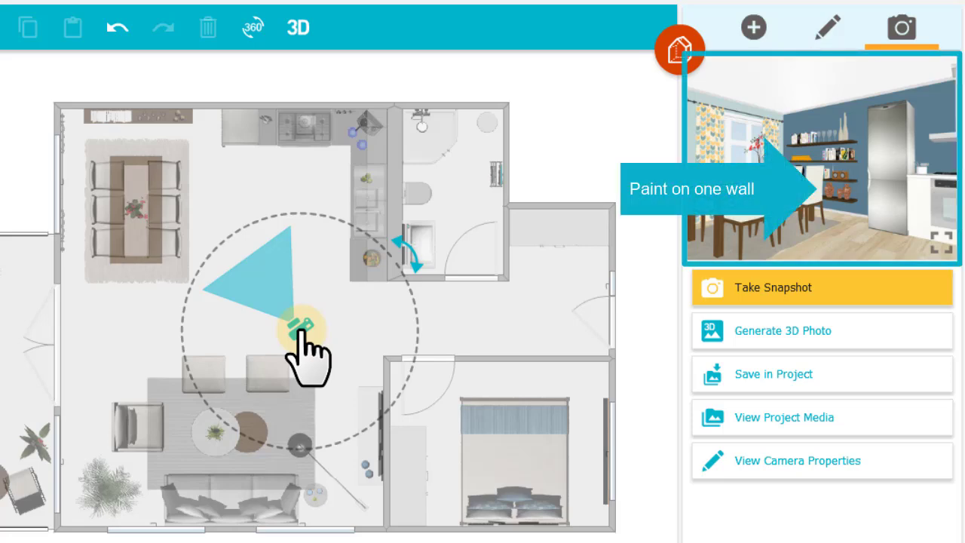
click(305, 38)
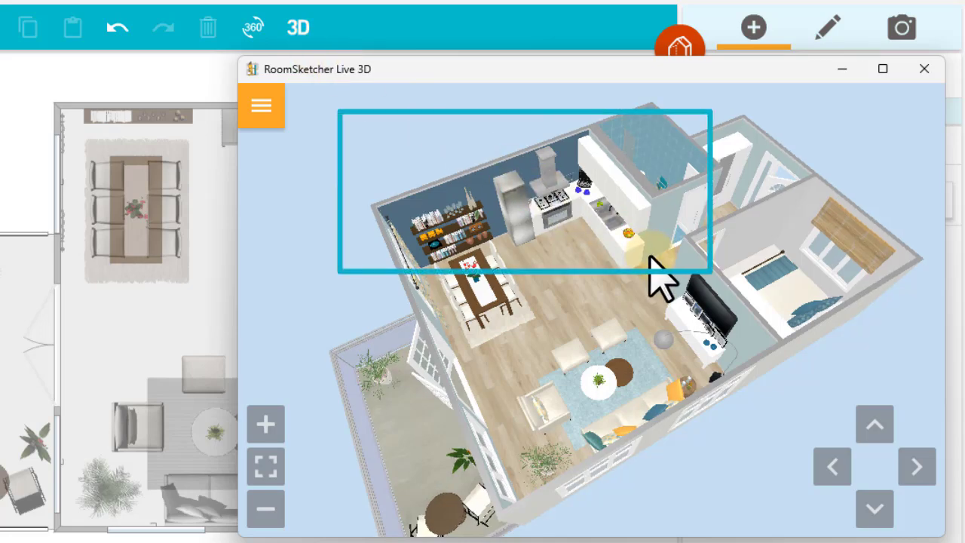
mouse_move(649, 257)
mouse_down()
mouse_move(641, 286)
mouse_move(538, 289)
mouse_up()
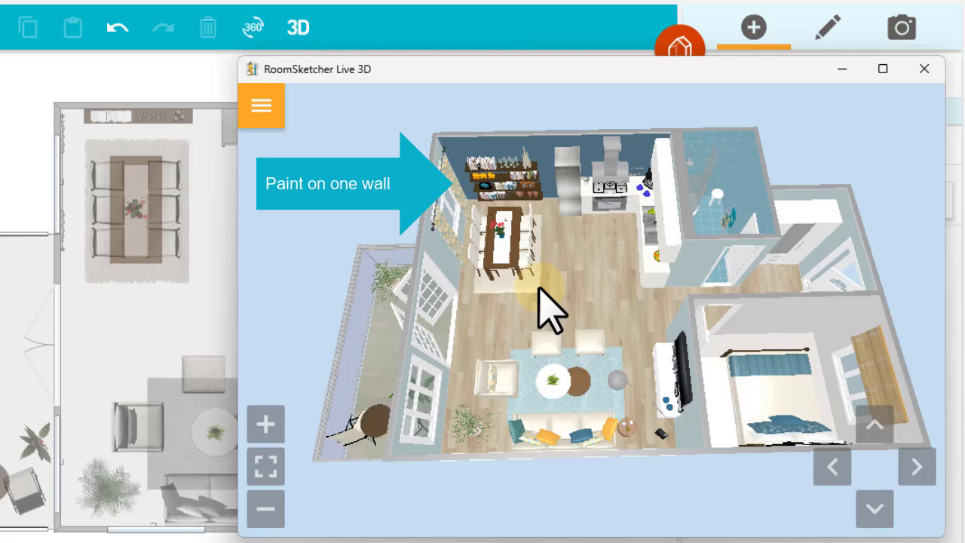
Leave Live 3D and apply Wood Floor - Oak from Hardwood Floors to the living area.
click(924, 69)
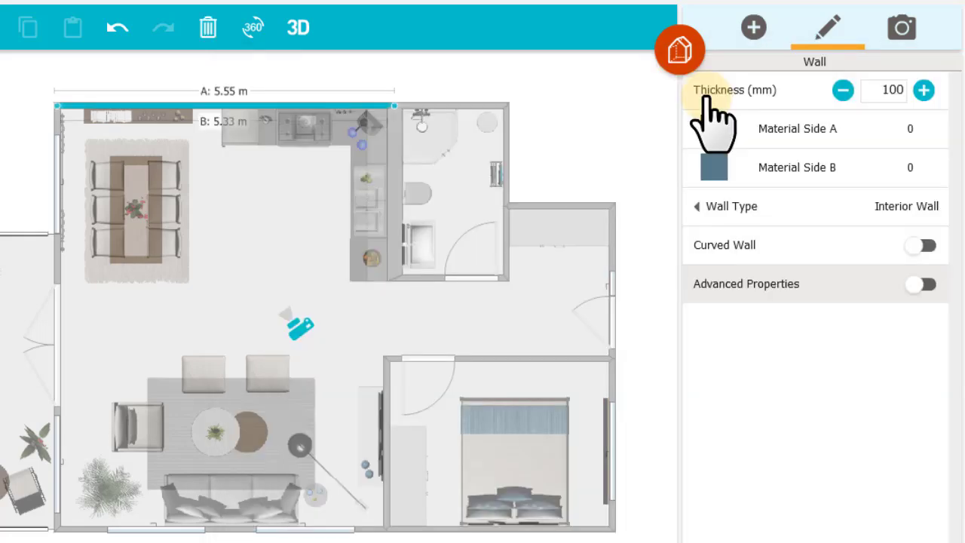
click(681, 62)
click(611, 193)
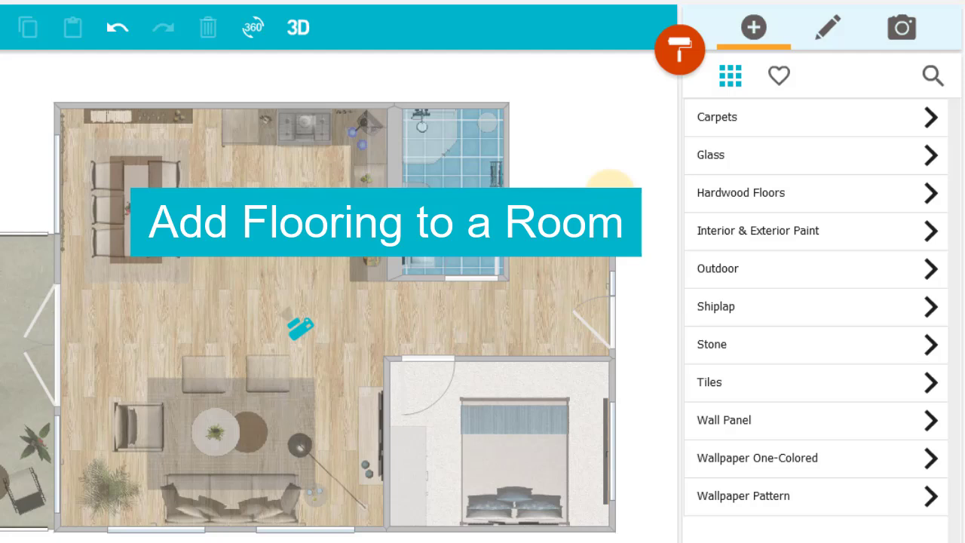
click(692, 197)
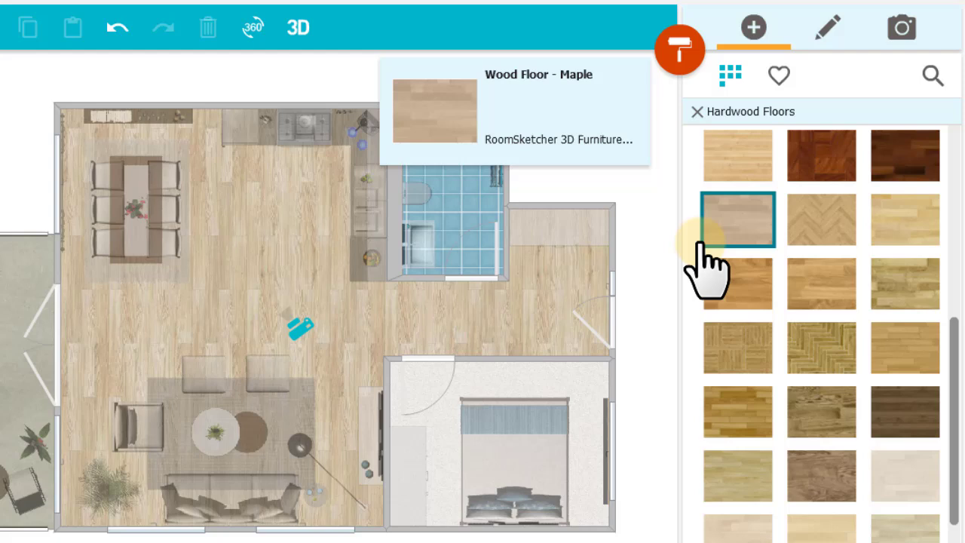
drag(729, 290, 245, 310)
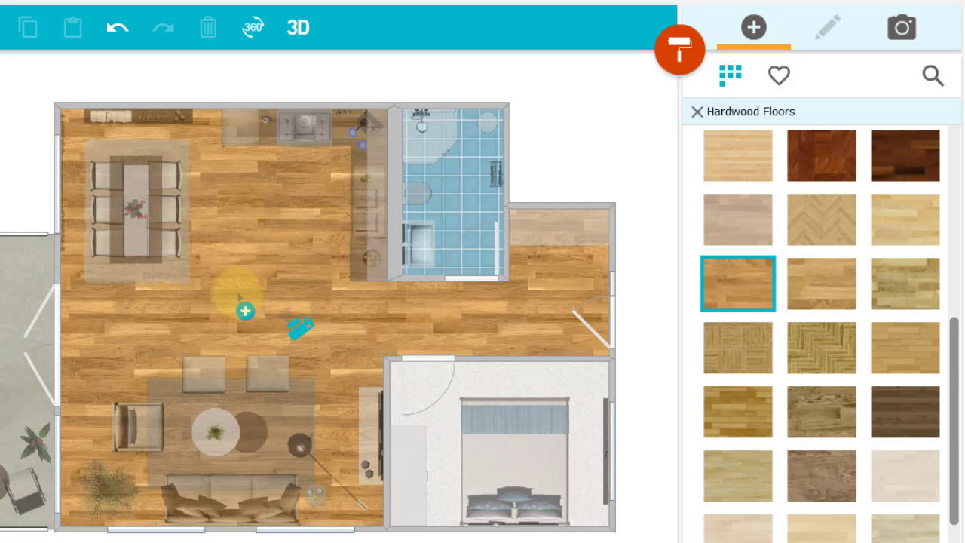
Set the living area's oak floor material rotation to 90 degrees.
click(238, 297)
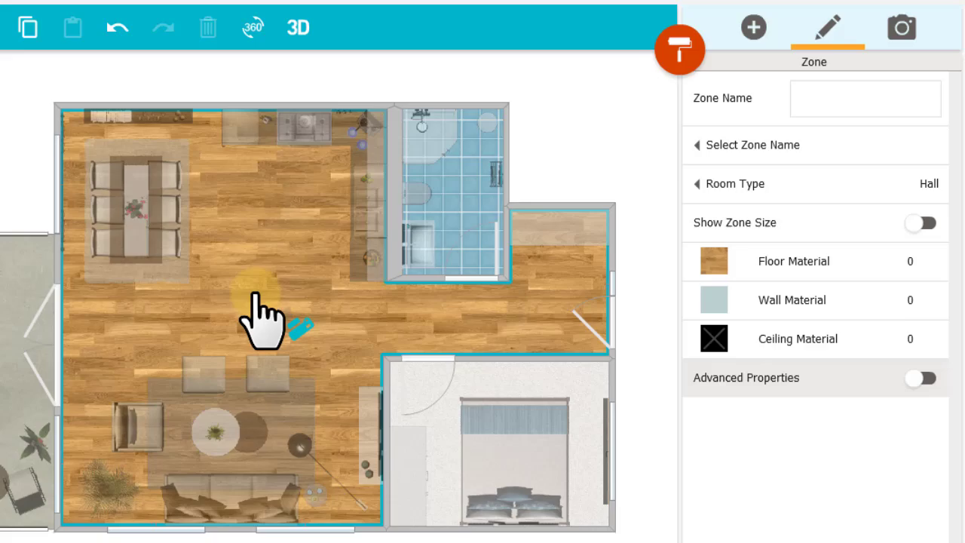
click(688, 273)
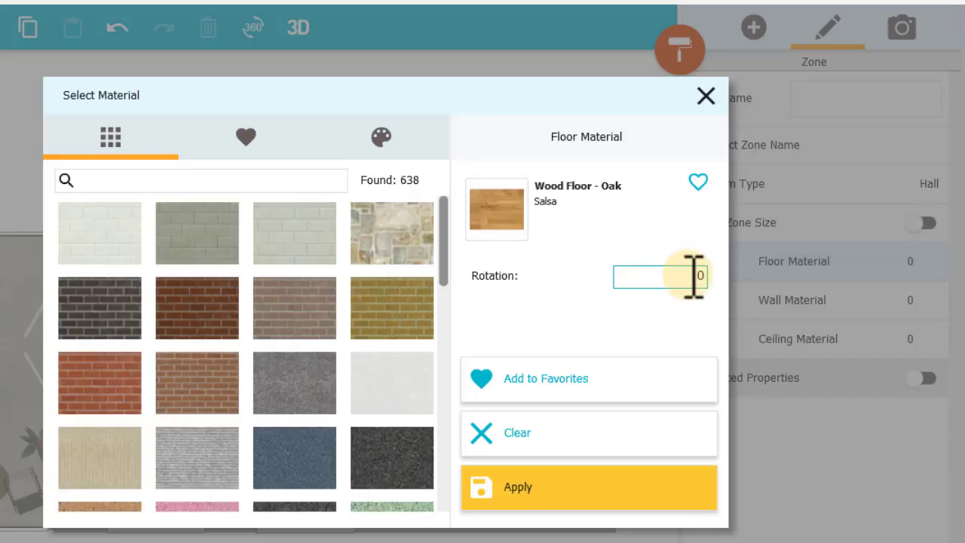
click(662, 277)
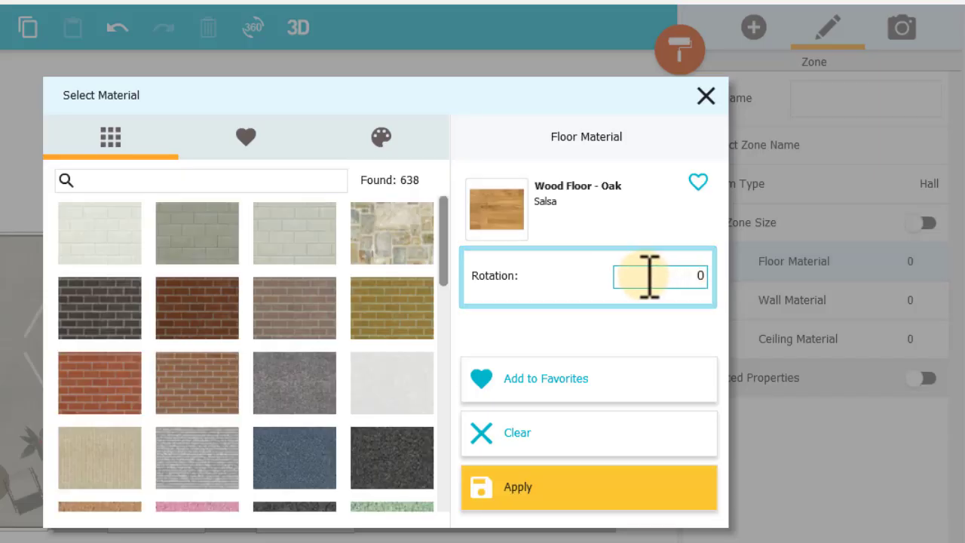
text(9)
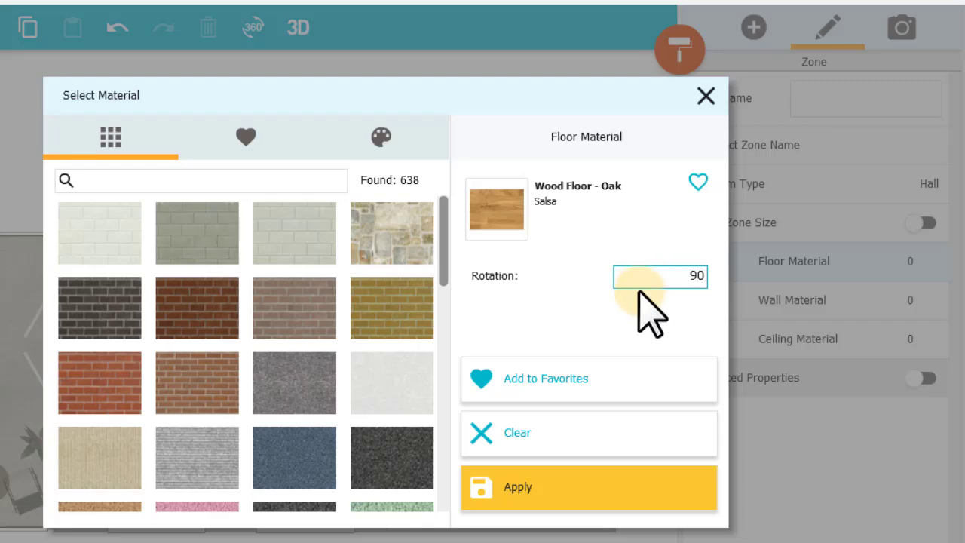
click(608, 487)
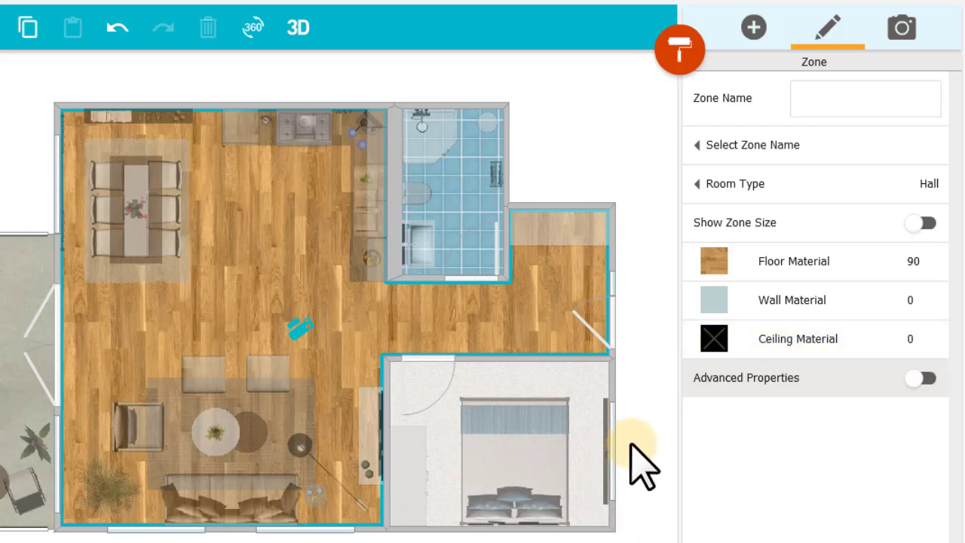
Give the living area ceiling the light 'shiplap' Panel material and aim the camera at the dining area.
click(675, 343)
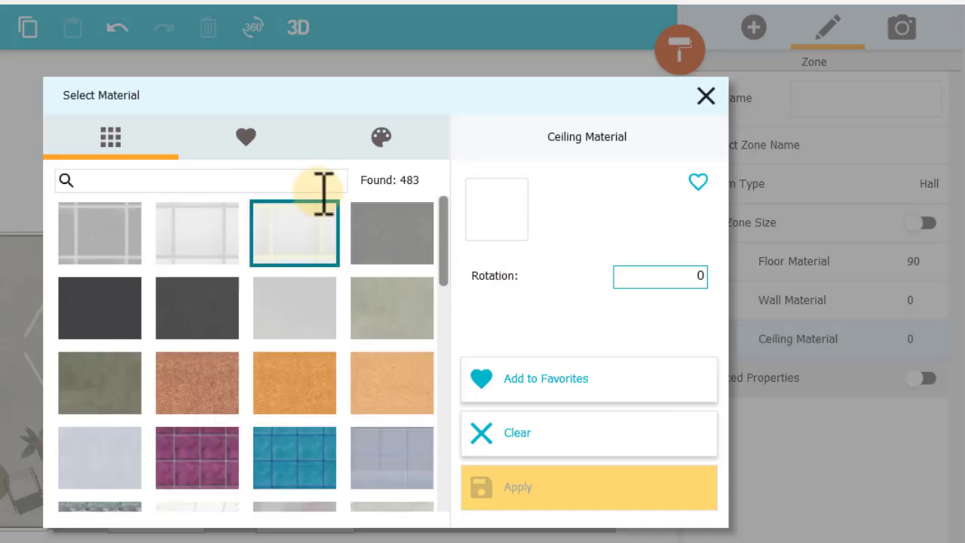
click(315, 180)
text(shiplap)
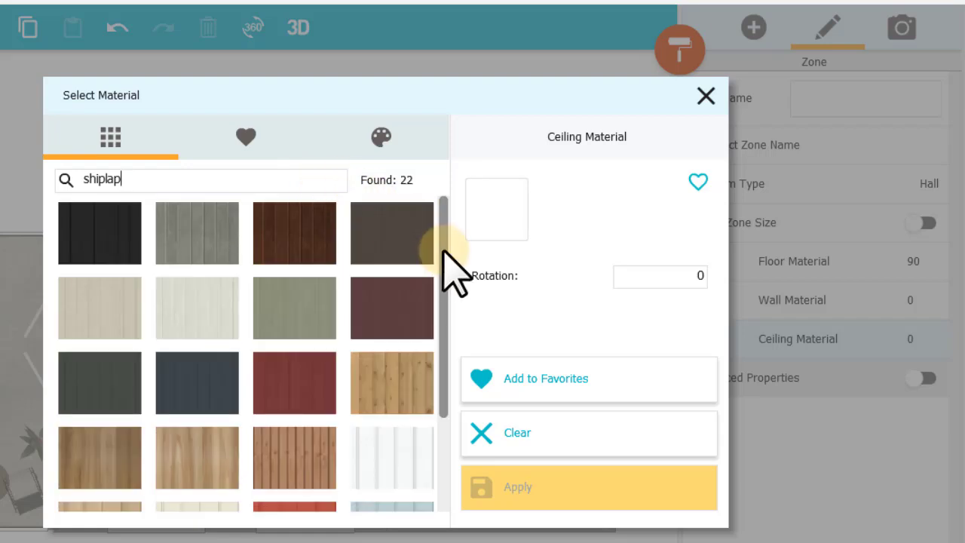
drag(444, 254, 433, 358)
click(100, 405)
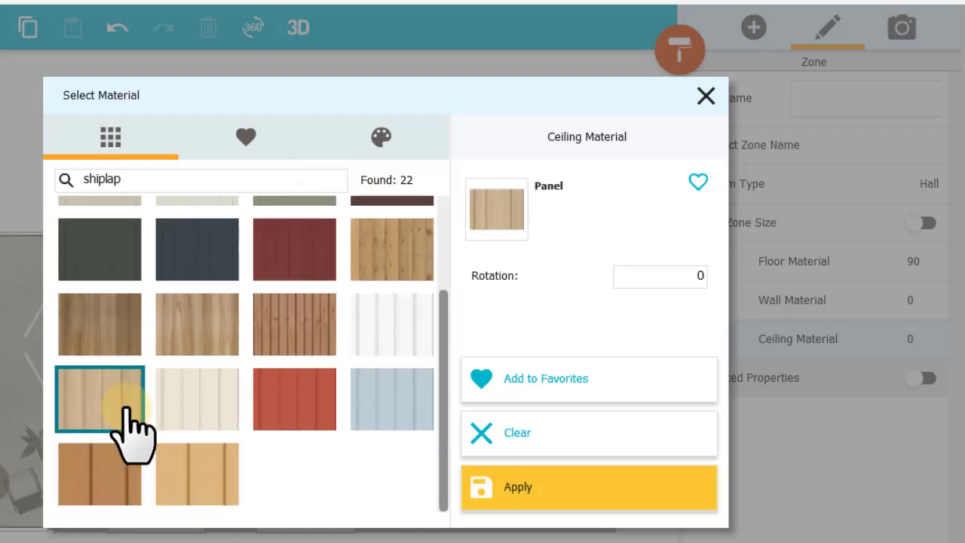
click(588, 486)
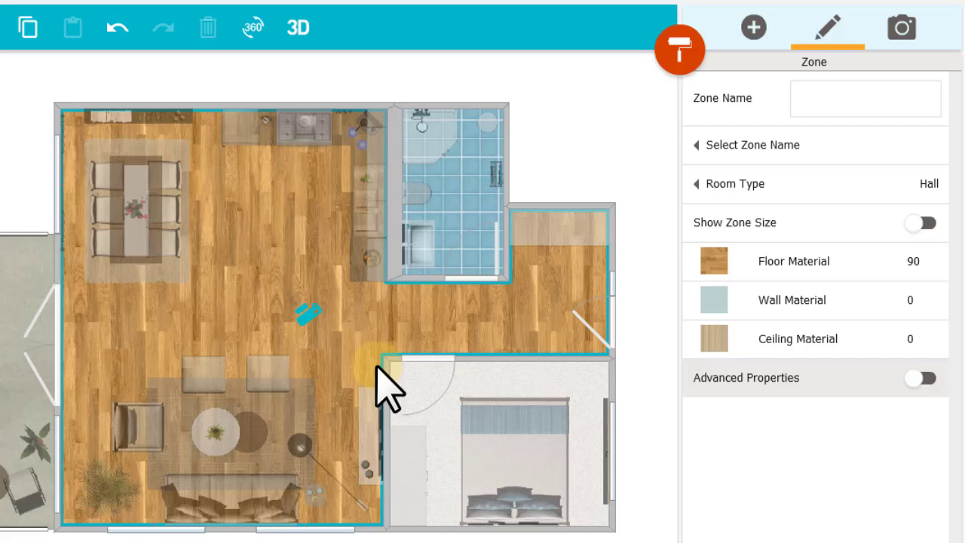
drag(308, 317, 339, 377)
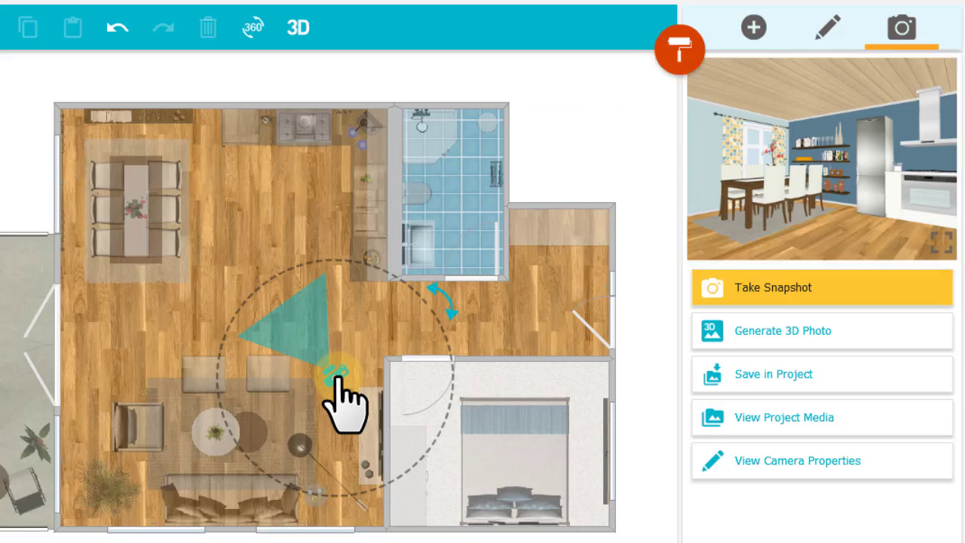
Enlarge the camera's 3D snapshot of the dining and kitchen area, then close it.
click(706, 235)
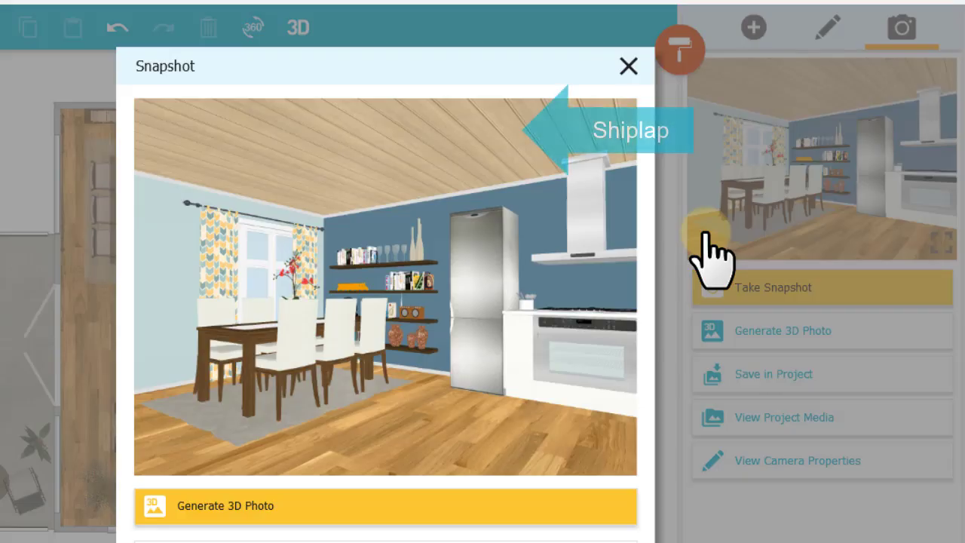
click(628, 67)
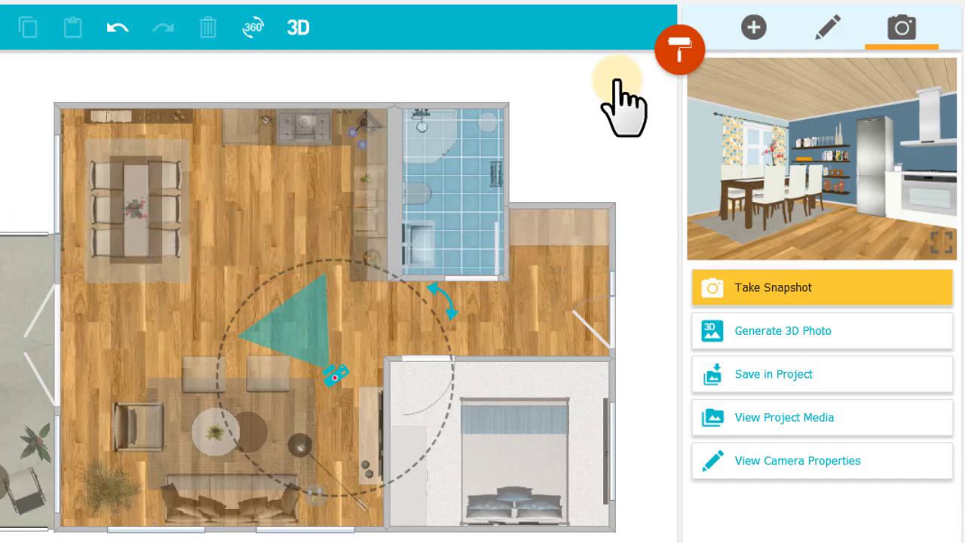
Set the 2. Floor level's External Wall Material to the Grey paint.
click(618, 81)
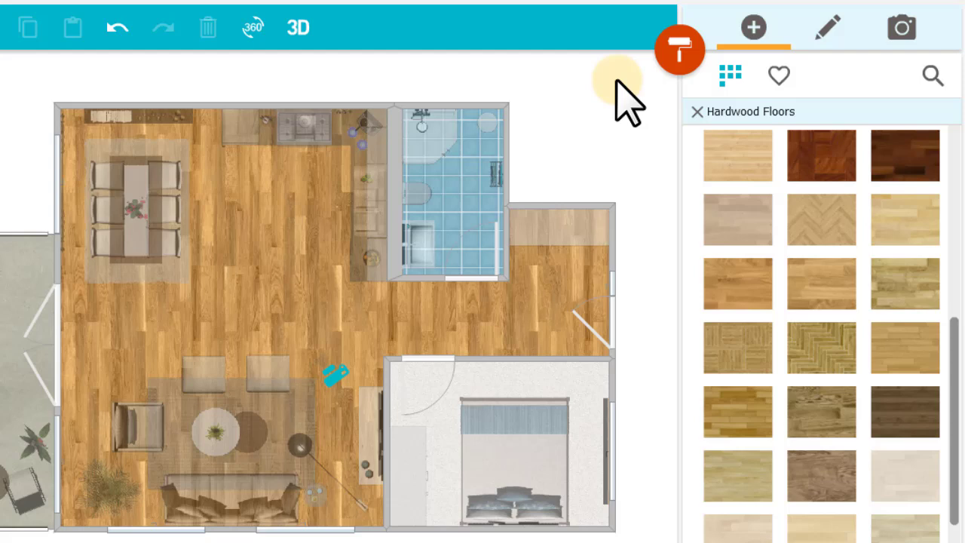
click(815, 36)
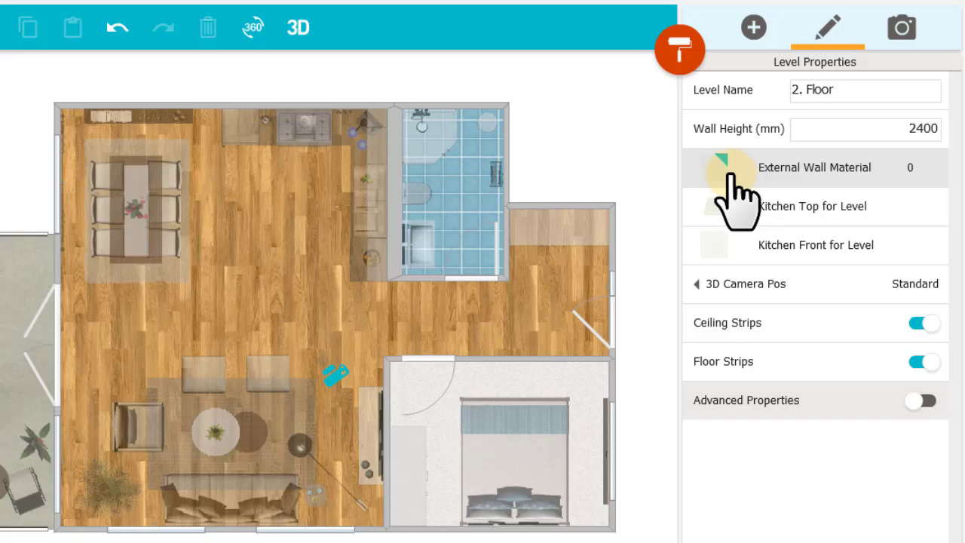
click(729, 178)
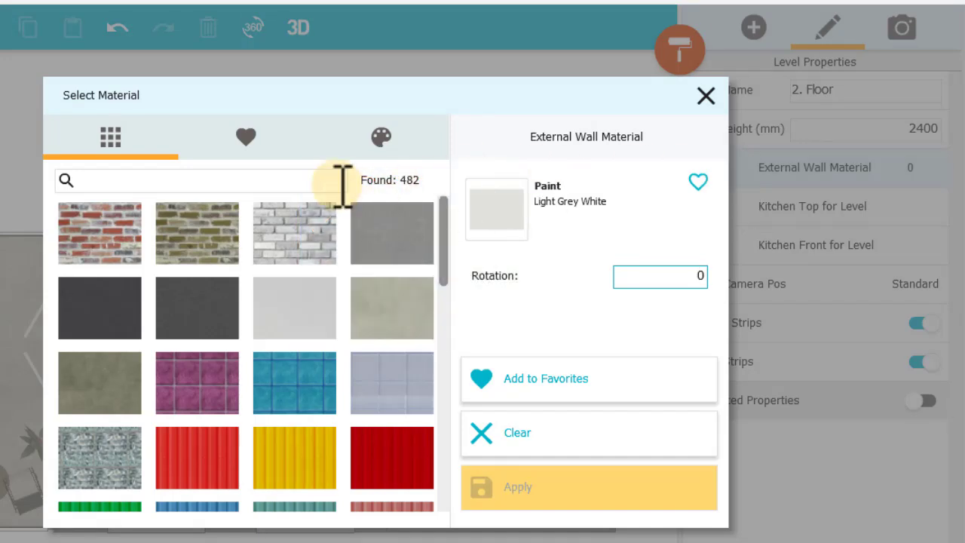
click(343, 181)
text(grey paint)
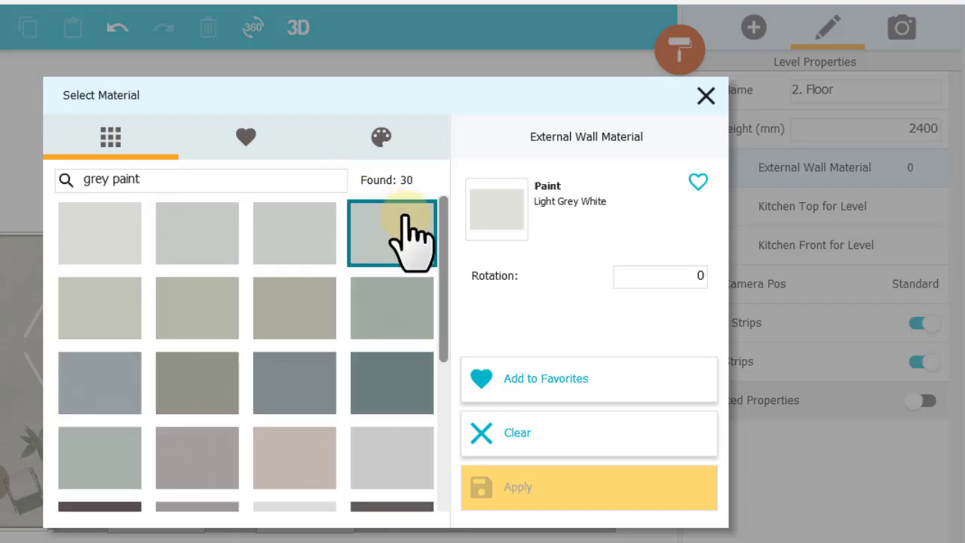
drag(443, 253, 452, 381)
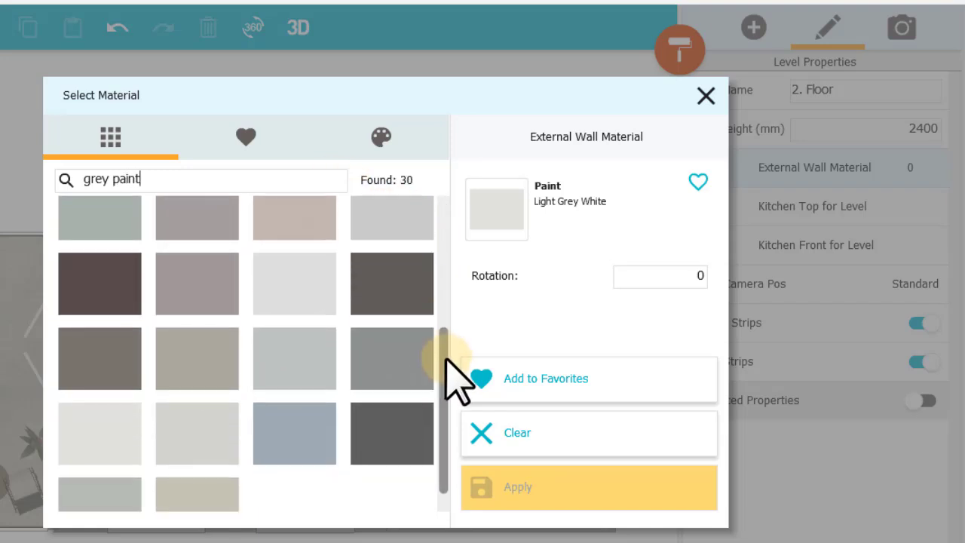
click(406, 432)
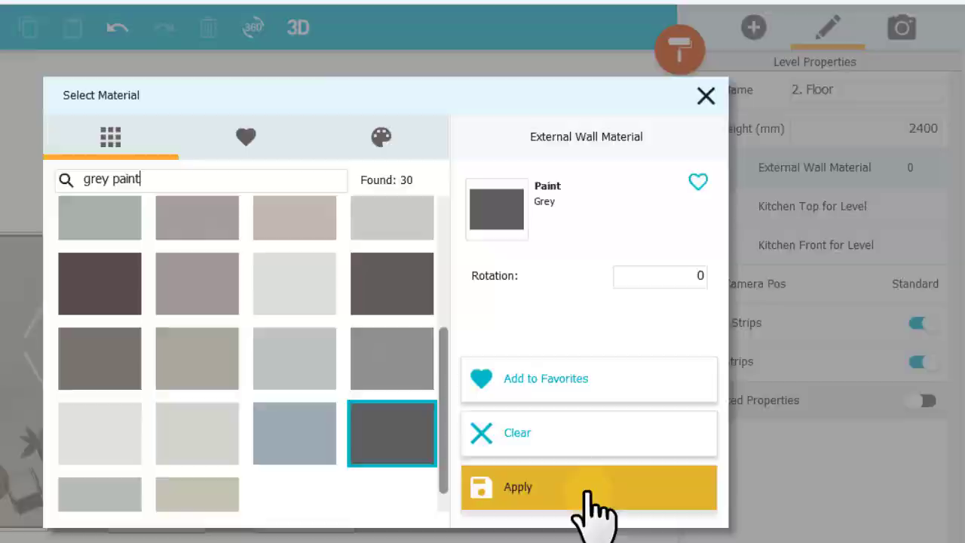
click(584, 497)
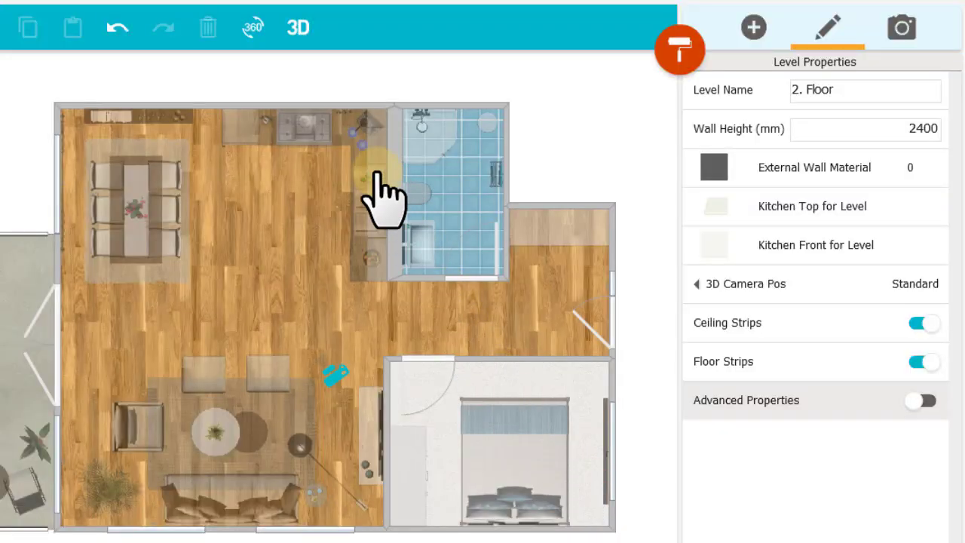
Show the house in Live 3D and orbit to view the dark grey exterior walls.
click(300, 30)
mouse_move(802, 355)
mouse_down()
mouse_move(771, 388)
mouse_move(719, 351)
mouse_move(749, 291)
mouse_up()
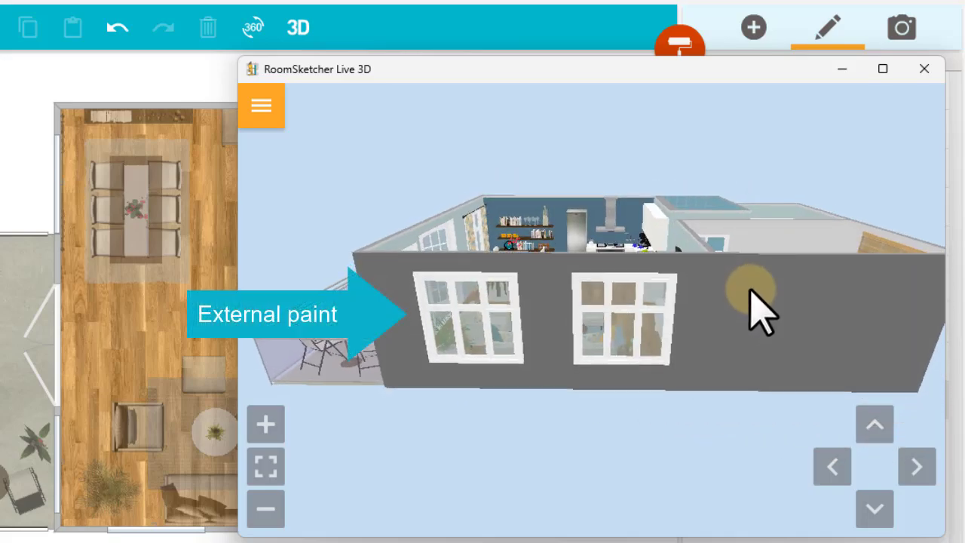